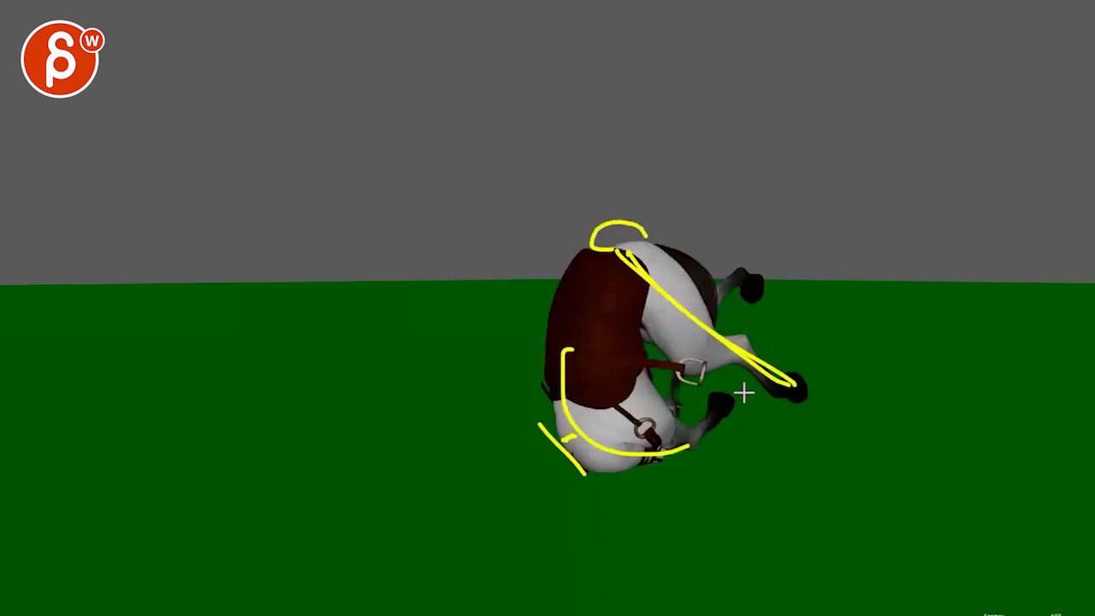
- Scribble in yellow over the curled-up horse's head to flag it
{"action": "mouse_move", "coordinate": [661, 271]}
{"action": "left_mouse_down"}
{"action": "mouse_move", "coordinate": [615, 231]}
{"action": "mouse_move", "coordinate": [633, 248]}
{"action": "left_mouse_up"}
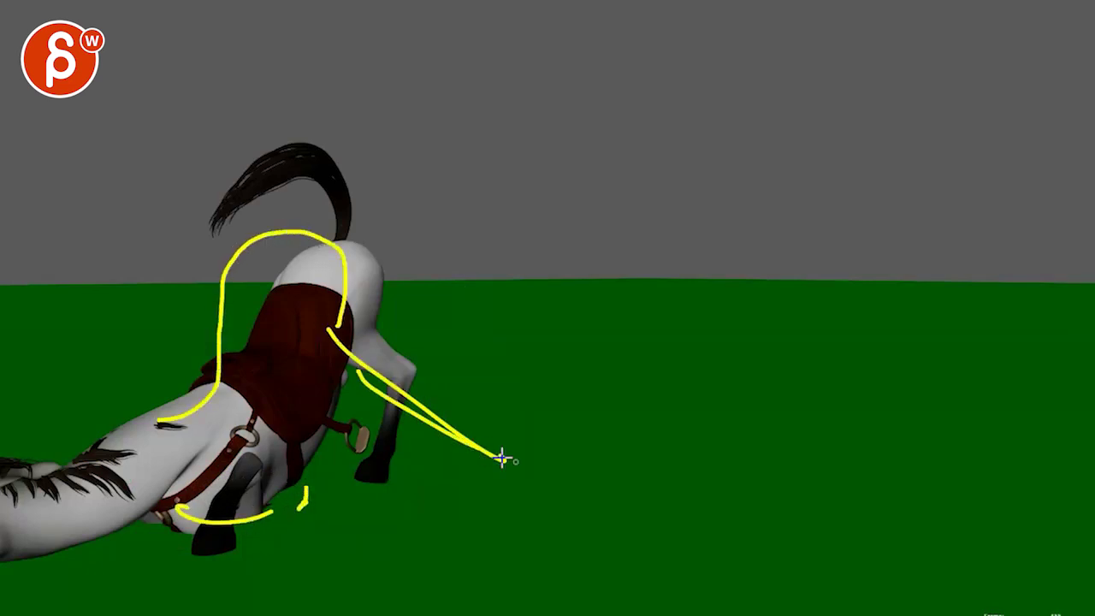
- Sketch action lines from hind leg along the back, then clear them for the face close-up
{"action": "left_click_drag", "start_coordinate": [103, 477], "coordinate": [267, 275]}
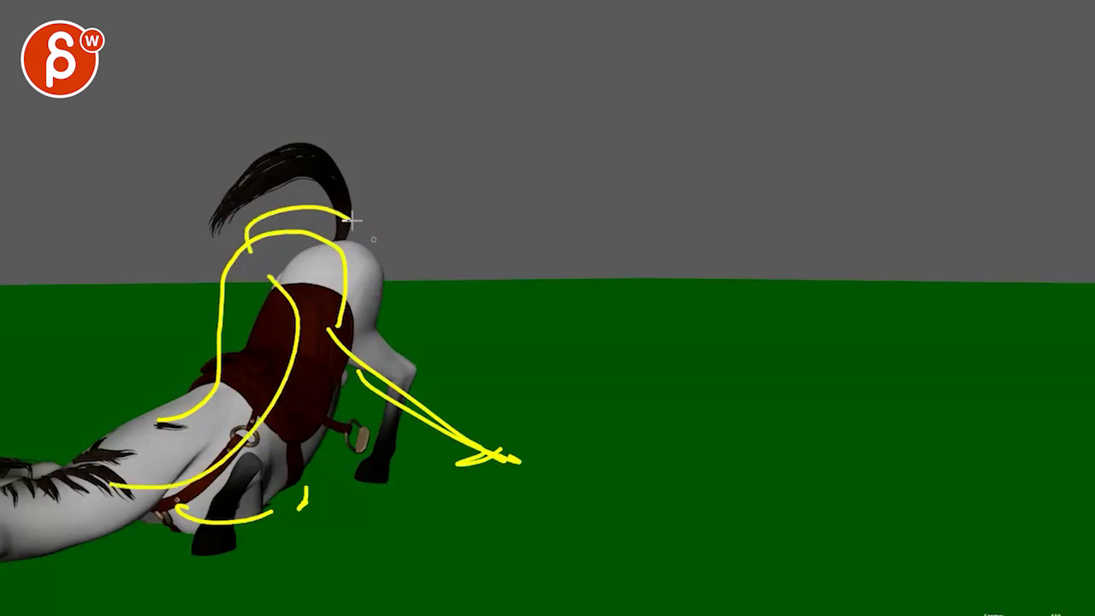
{"action": "mouse_move", "coordinate": [214, 444]}
{"action": "left_mouse_down"}
{"action": "mouse_move", "coordinate": [266, 275]}
{"action": "mouse_move", "coordinate": [248, 231]}
{"action": "left_mouse_up"}
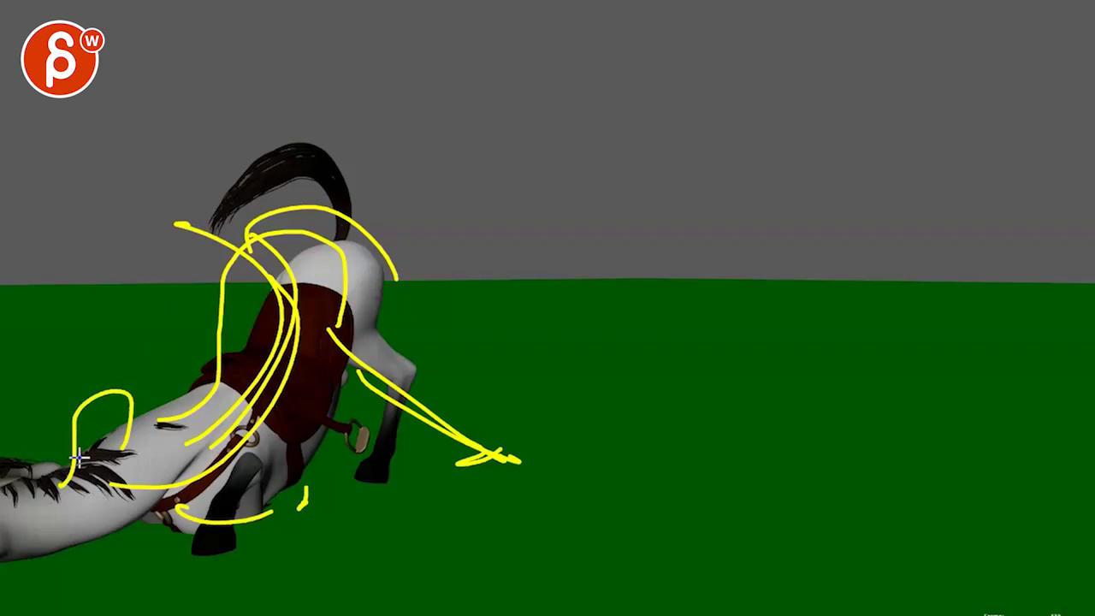
{"action": "key", "text": "Escape"}
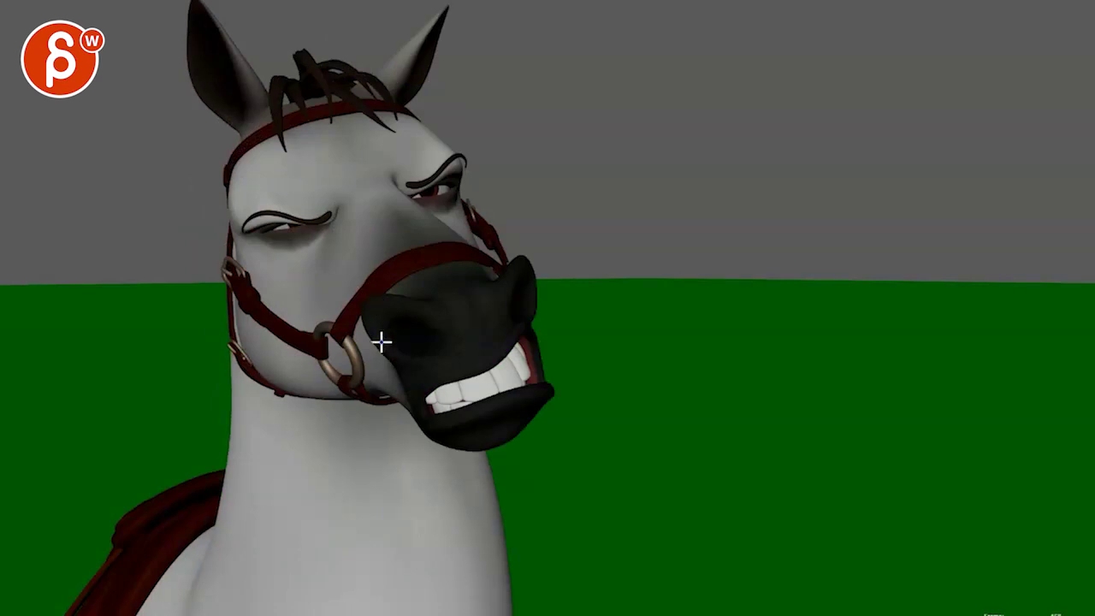
- Sketch construction lines over the muzzle, cheek strap and eye-to-nostril, then clear them
{"action": "left_click_drag", "start_coordinate": [374, 263], "coordinate": [506, 299]}
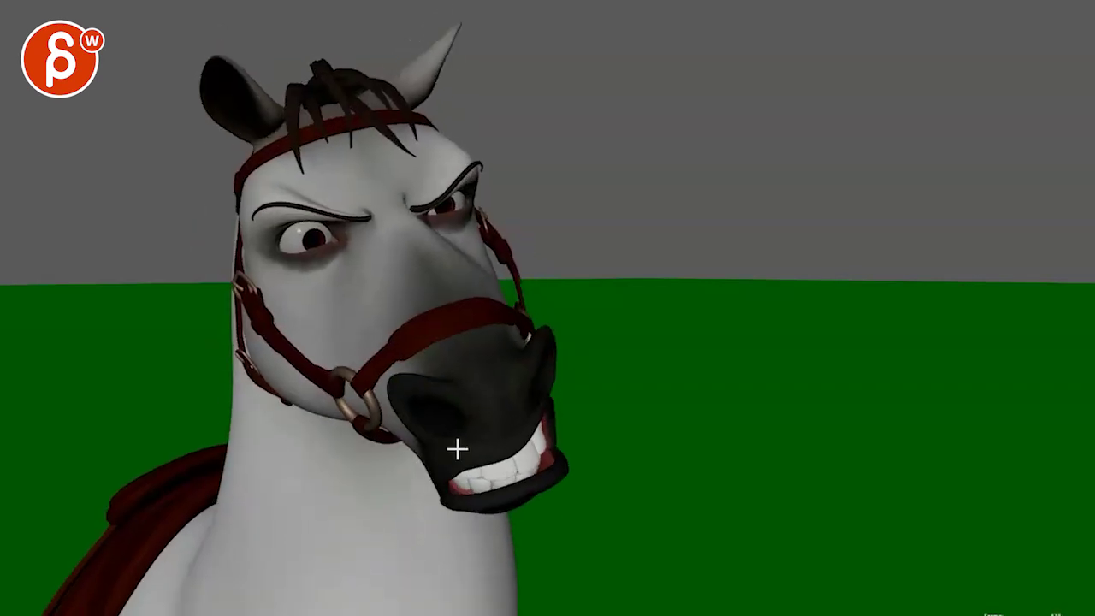
{"action": "left_click_drag", "start_coordinate": [444, 263], "coordinate": [454, 376]}
{"action": "left_click_drag", "start_coordinate": [372, 224], "coordinate": [398, 394]}
{"action": "left_click_drag", "start_coordinate": [529, 338], "coordinate": [402, 368]}
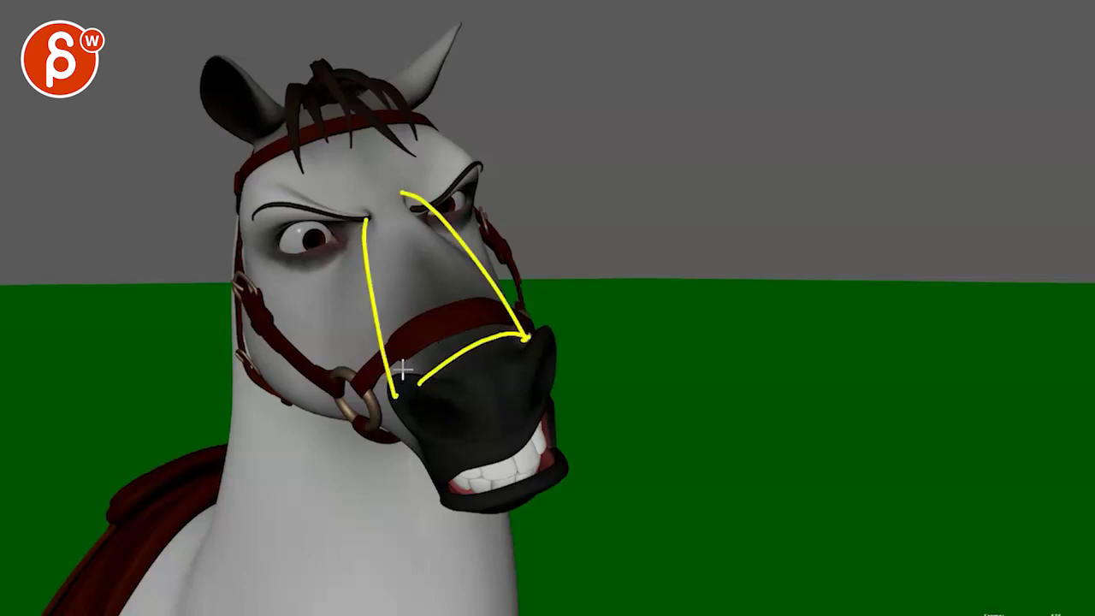
{"action": "left_click_drag", "start_coordinate": [233, 287], "coordinate": [363, 393]}
{"action": "left_click_drag", "start_coordinate": [426, 207], "coordinate": [496, 359]}
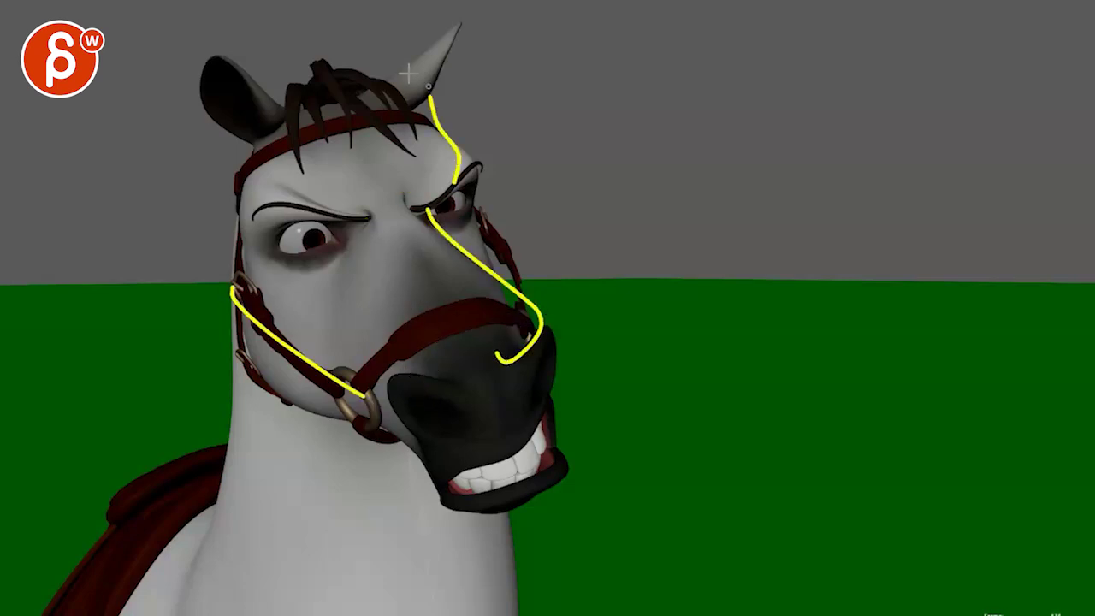
{"action": "key", "text": "Delete"}
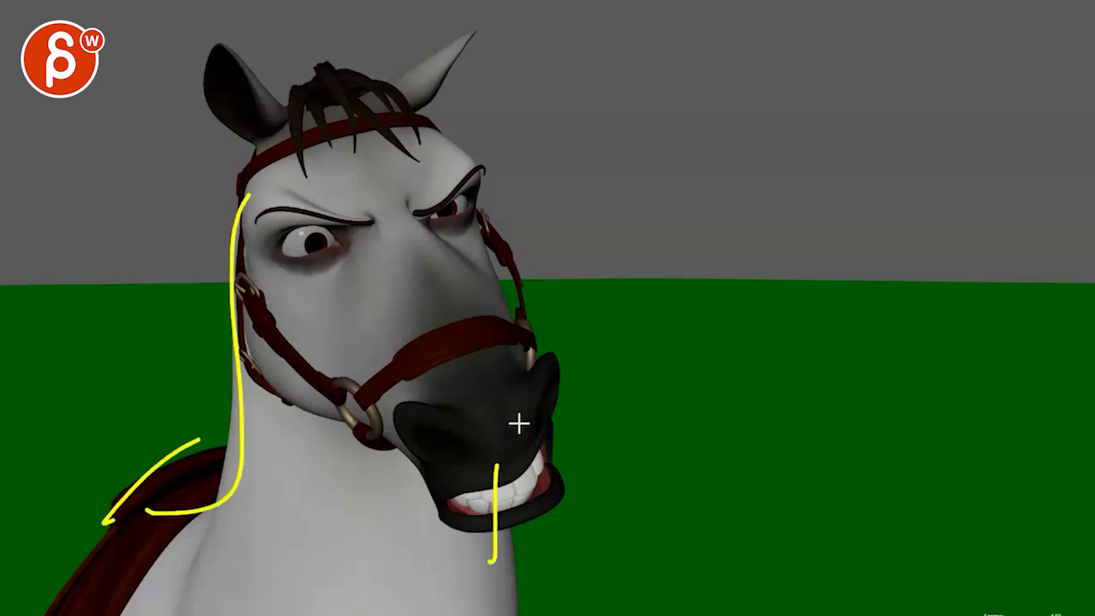
- Mark the head side and nostril on later frames, ending with strokes over the nose bridge
{"action": "left_click_drag", "start_coordinate": [479, 182], "coordinate": [524, 344]}
{"action": "key", "text": "Delete"}
{"action": "key", "text": "space"}
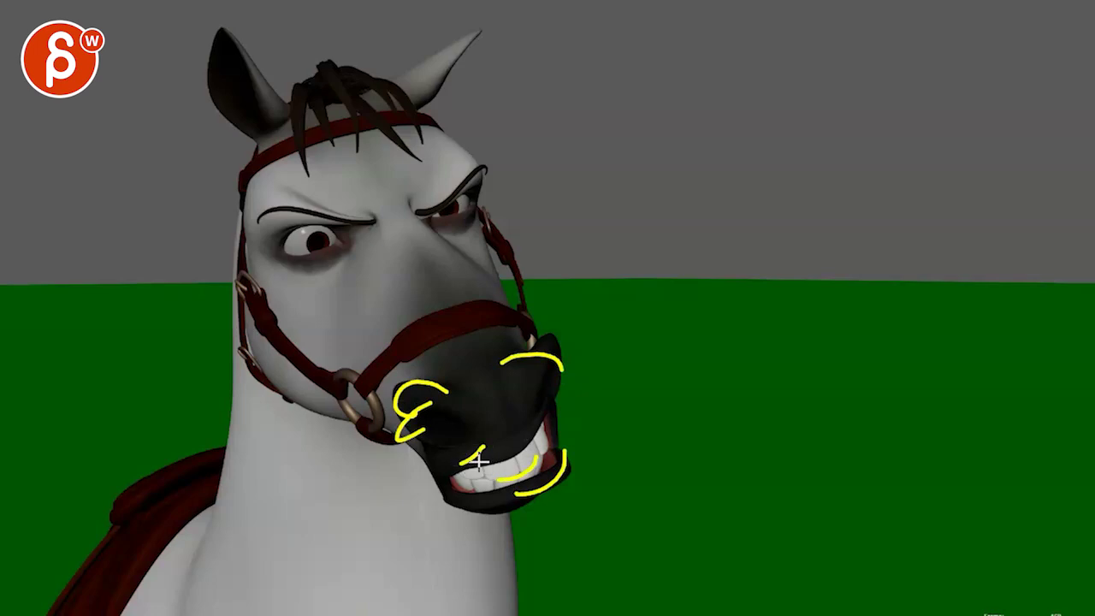
{"action": "left_click_drag", "start_coordinate": [564, 357], "coordinate": [395, 439]}
{"action": "key", "text": "Right"}
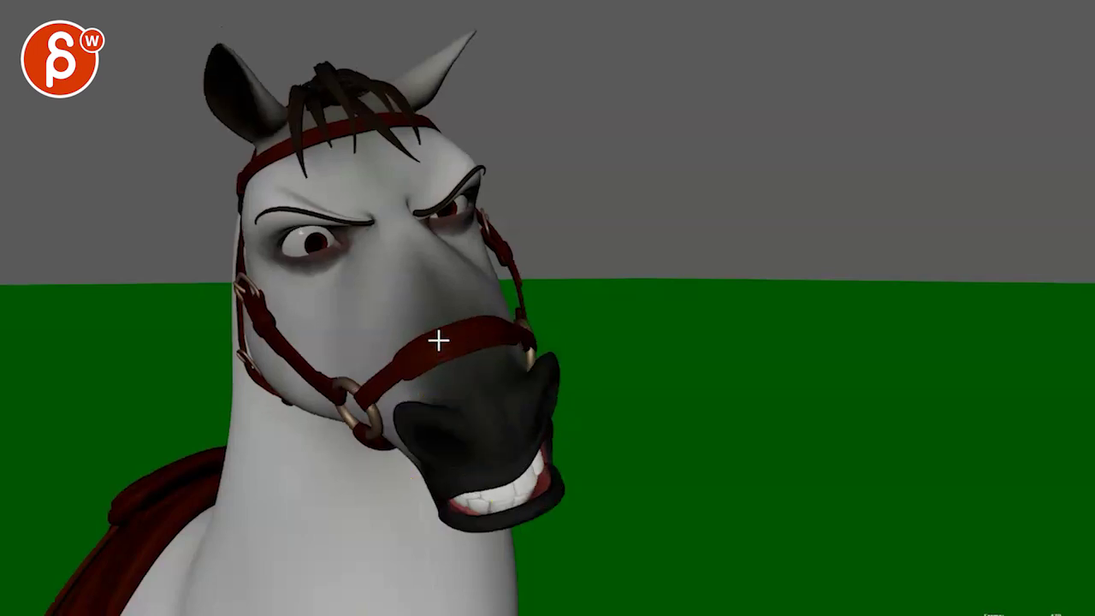
{"action": "left_click_drag", "start_coordinate": [417, 257], "coordinate": [437, 372]}
{"action": "left_click_drag", "start_coordinate": [426, 276], "coordinate": [479, 360]}
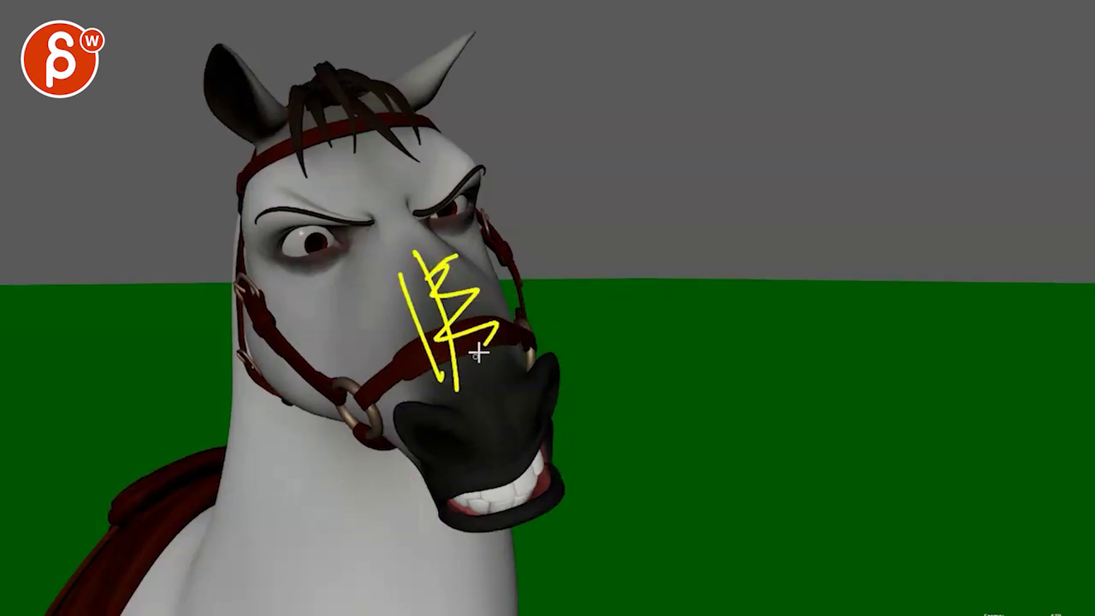